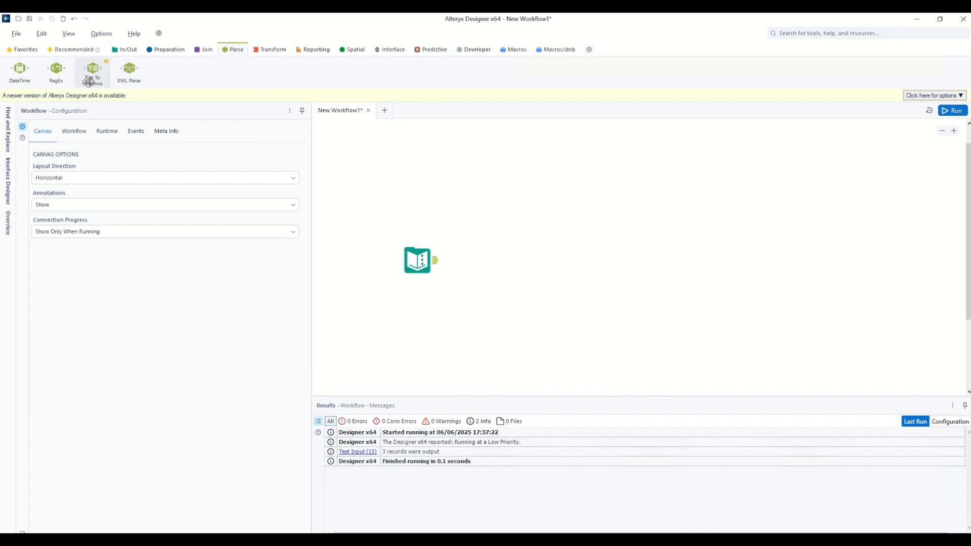
Step: Connect a Text To Columns tool to the Text Input, splitting ZIPCodes at commas into 3 columns with output root name ZIPCodes
{"action": "left_click", "coordinate": [418, 261]}
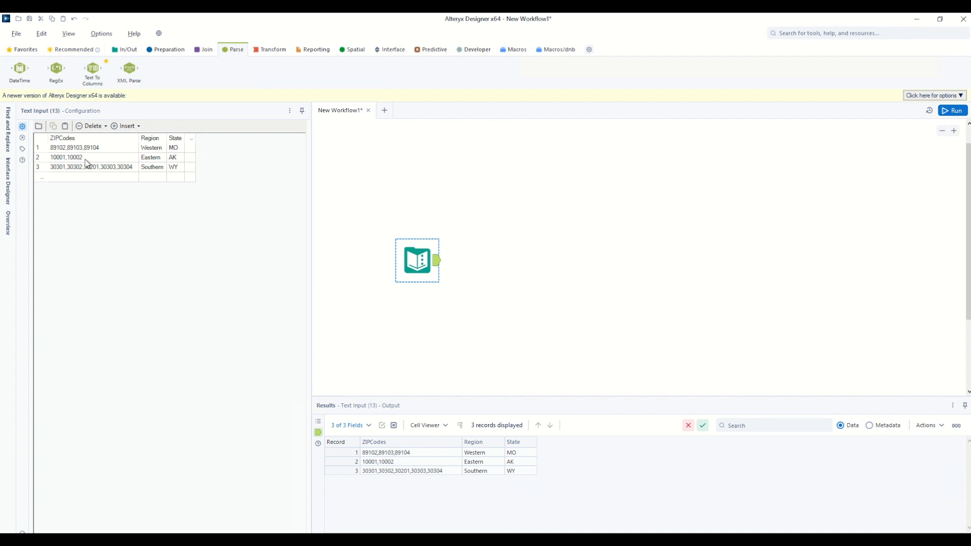
{"action": "left_click_drag", "start_coordinate": [92, 67], "coordinate": [498, 266]}
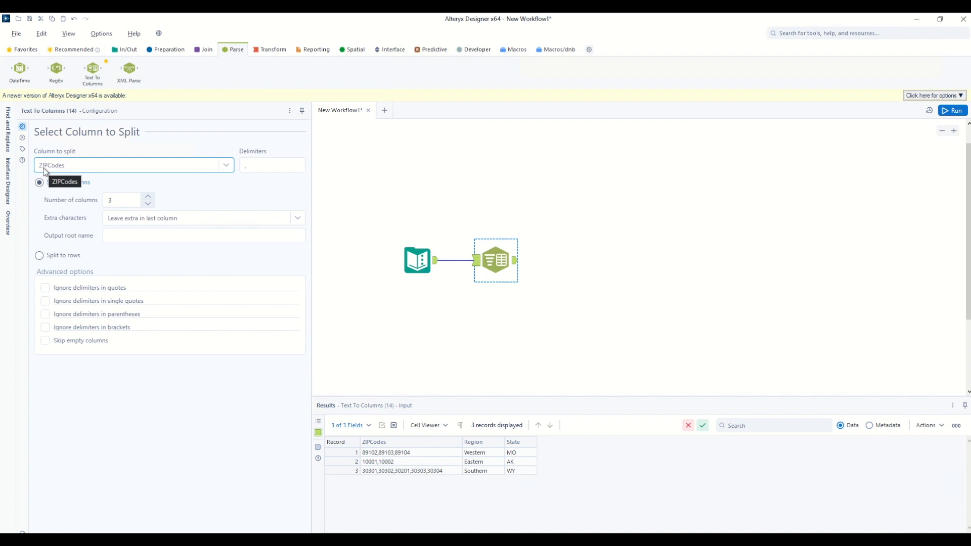
{"action": "left_click", "coordinate": [273, 168]}
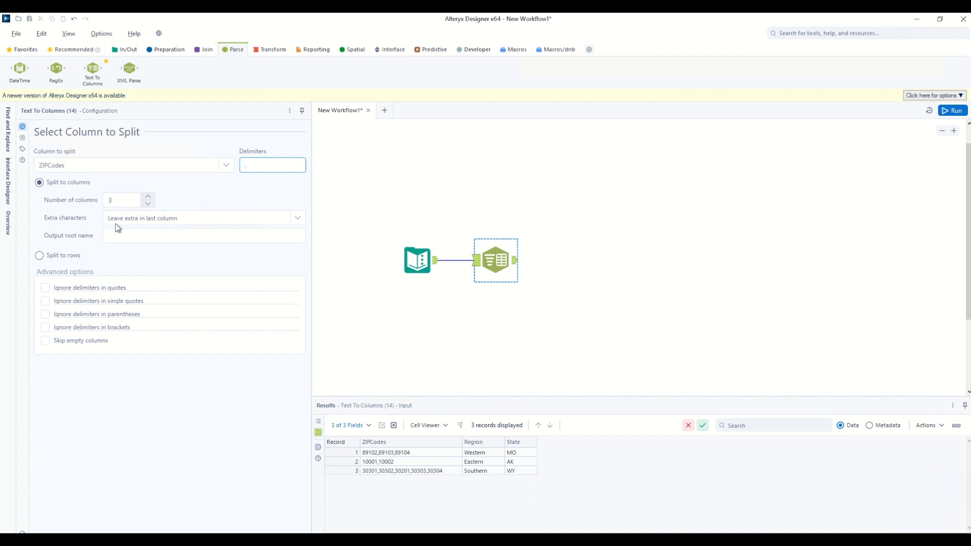
{"action": "left_click", "coordinate": [125, 235]}
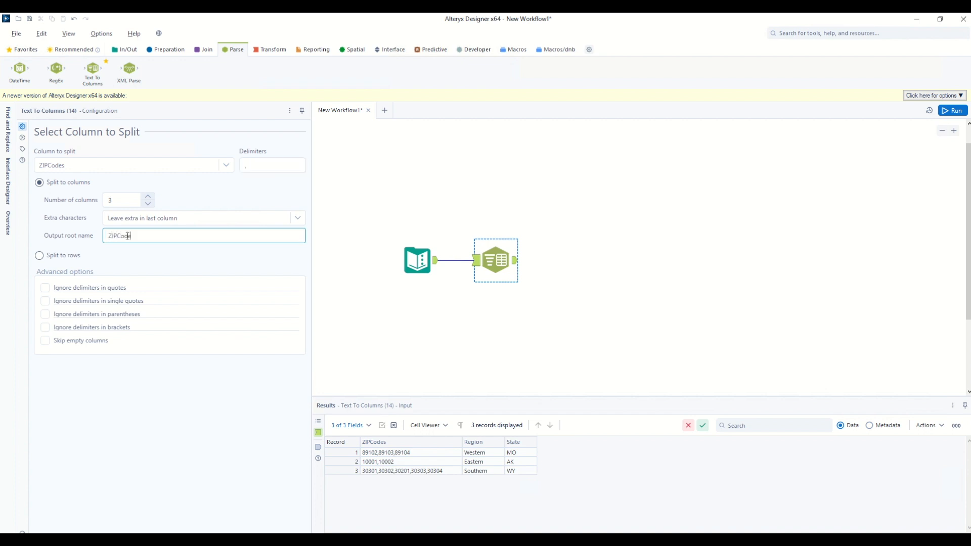
Step: Run the workflow and examine how each record's ZIP codes are distributed across the three new columns
{"action": "left_click", "coordinate": [950, 111]}
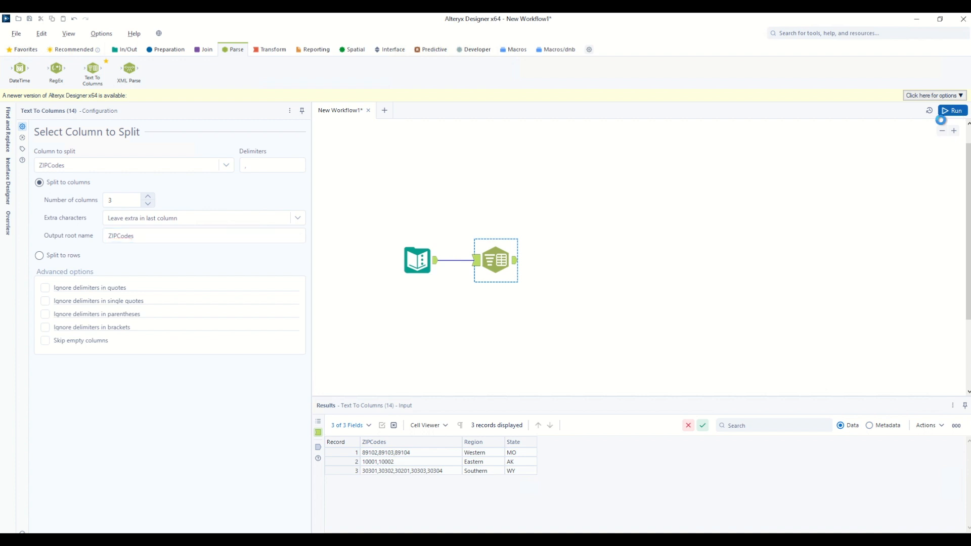
{"action": "left_click", "coordinate": [516, 262]}
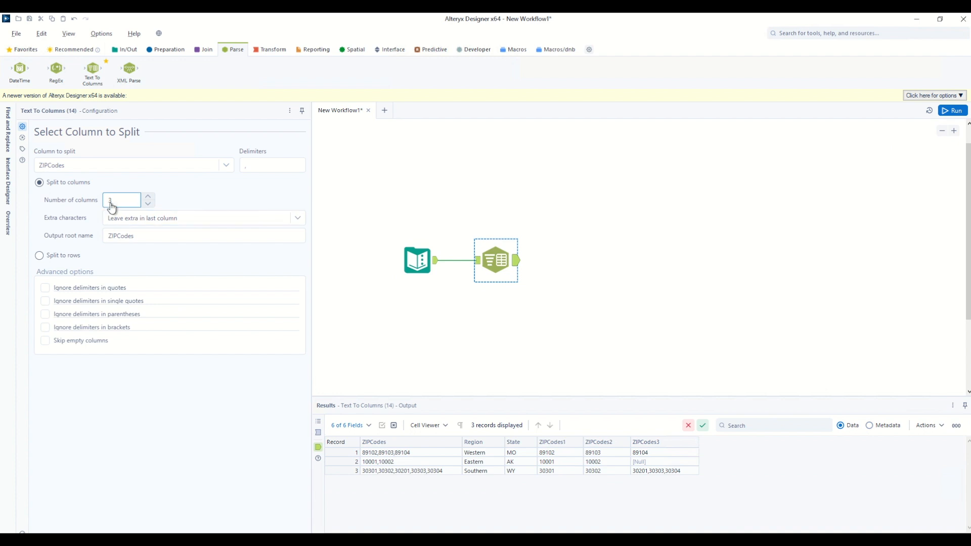
{"action": "left_click_drag", "start_coordinate": [566, 454], "coordinate": [640, 454]}
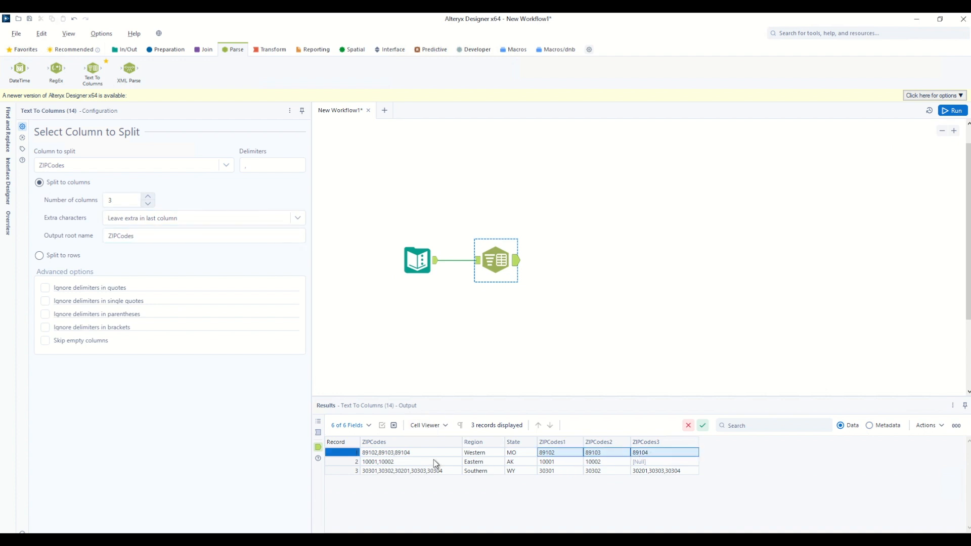
{"action": "left_click", "coordinate": [396, 461]}
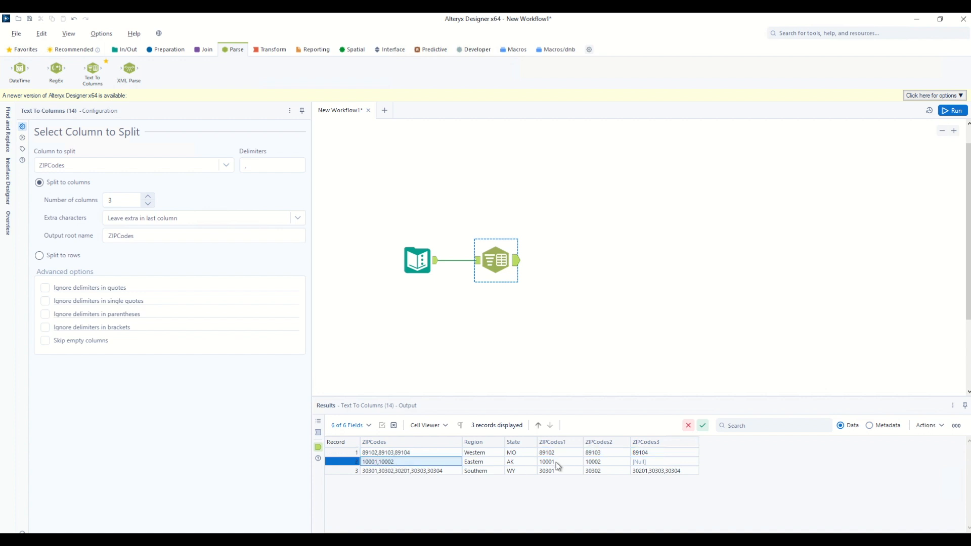
{"action": "left_click", "coordinate": [569, 462]}
{"action": "left_click", "coordinate": [595, 463], "text": "shift"}
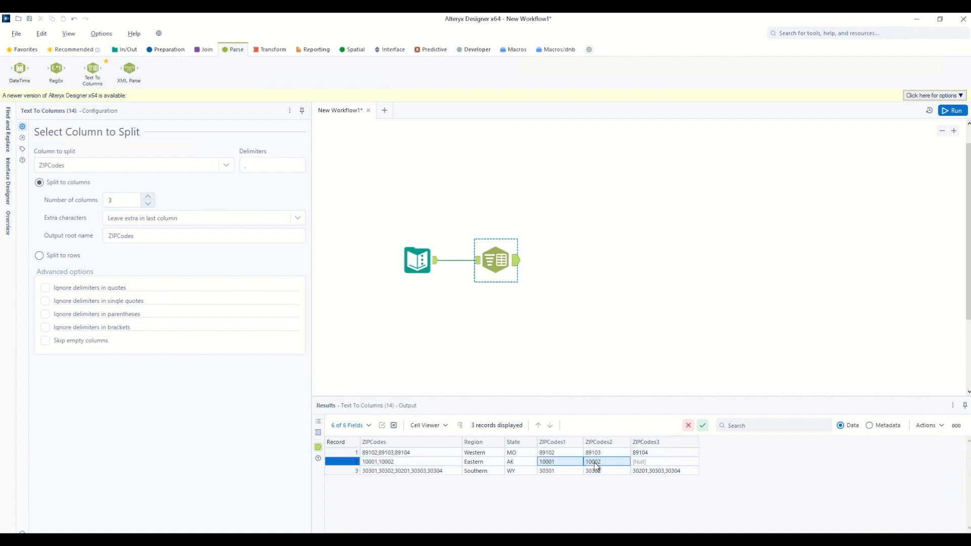
{"action": "left_click", "coordinate": [653, 463]}
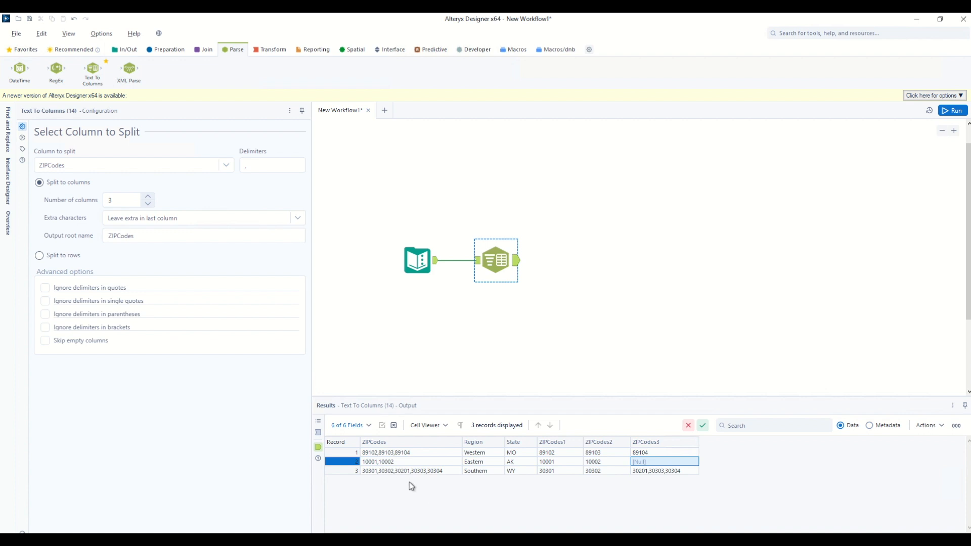
{"action": "left_click", "coordinate": [381, 472]}
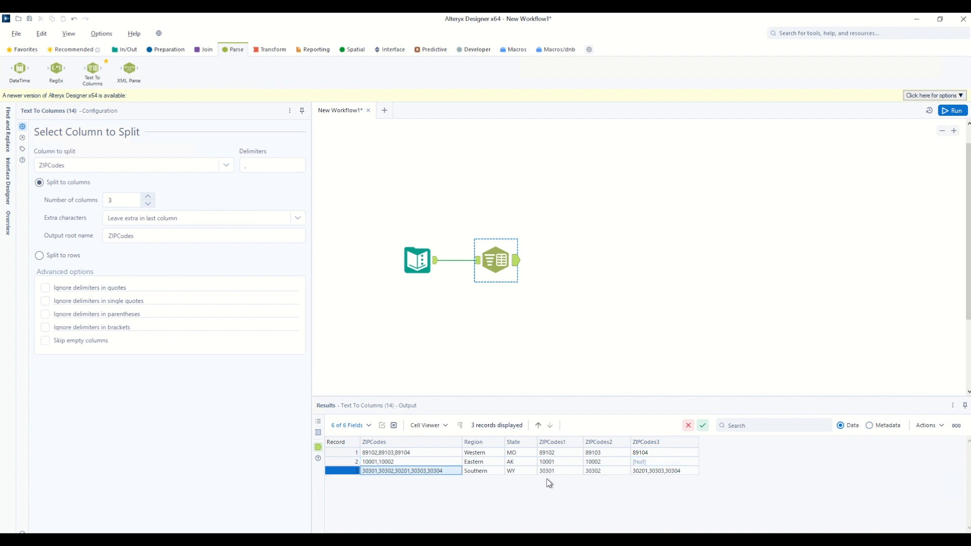
{"action": "left_click", "coordinate": [556, 470]}
{"action": "left_click", "coordinate": [593, 472]}
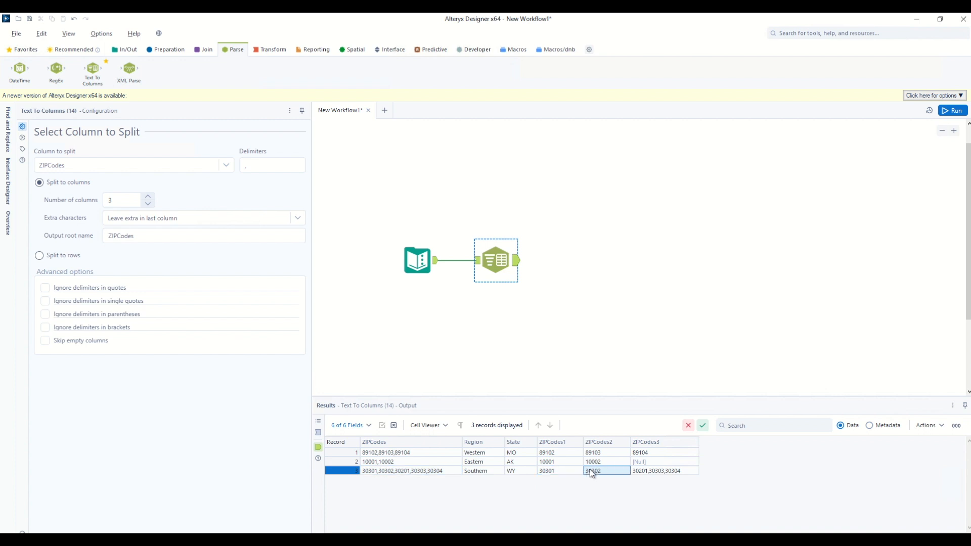
{"action": "left_click", "coordinate": [645, 470]}
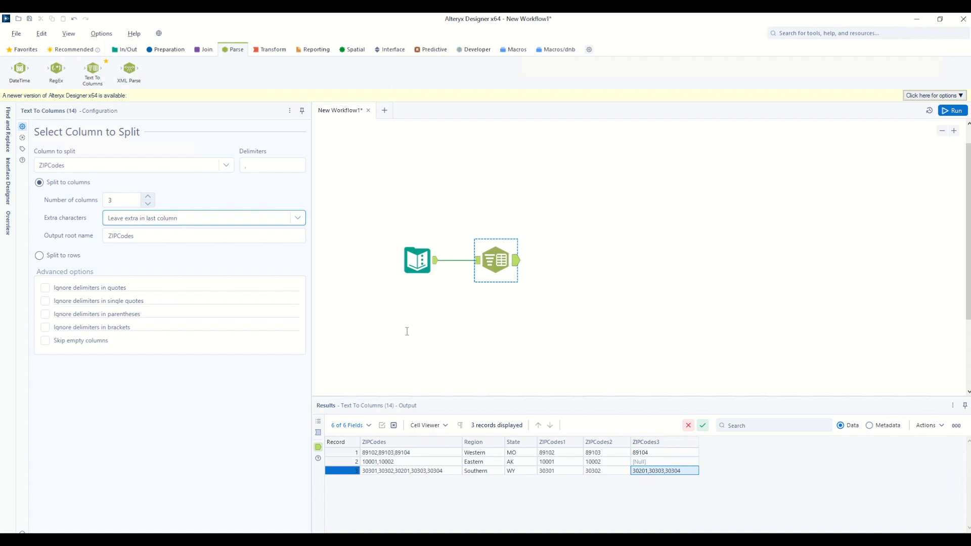
Step: Set the extra characters handling to Drop extra with warning, run the workflow, and check the third record and the run messages
{"action": "left_click", "coordinate": [302, 219]}
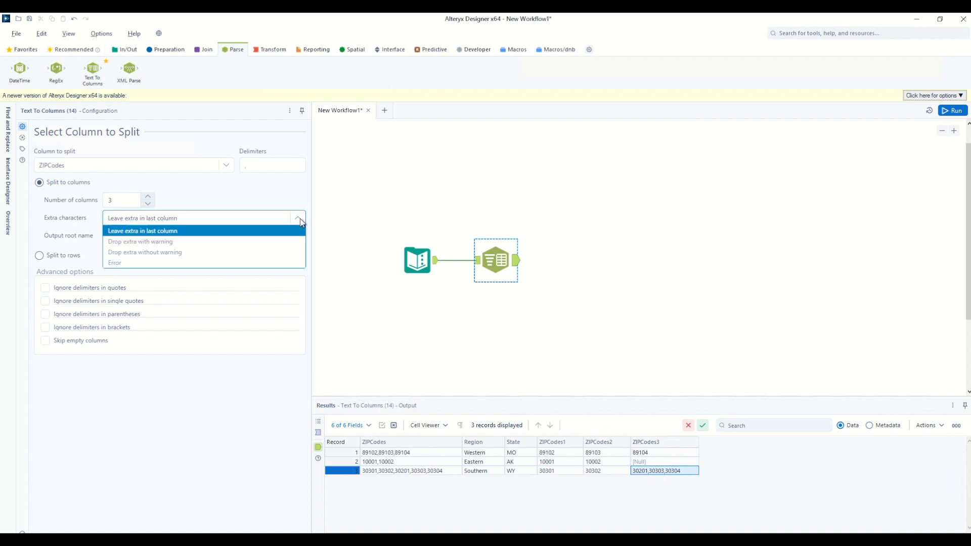
{"action": "left_click", "coordinate": [172, 242]}
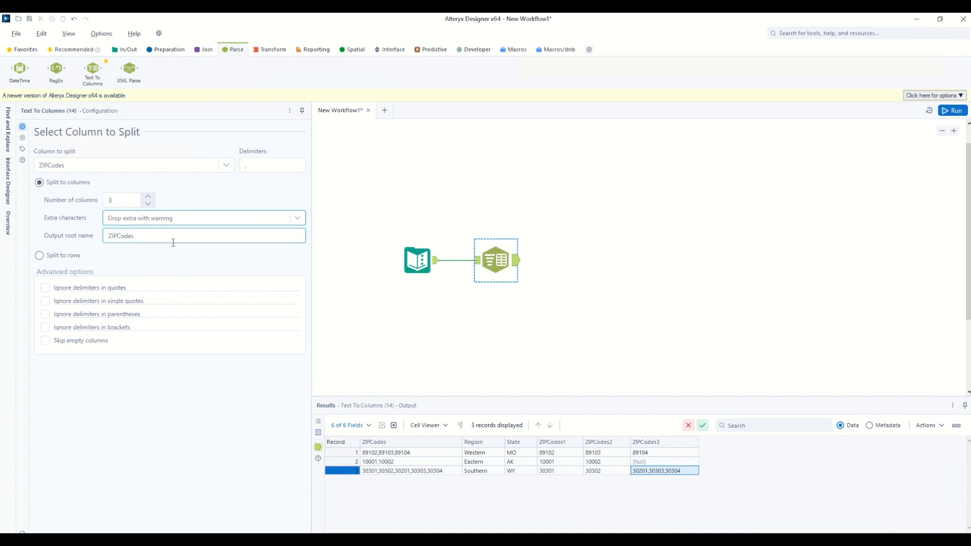
{"action": "left_click", "coordinate": [954, 111]}
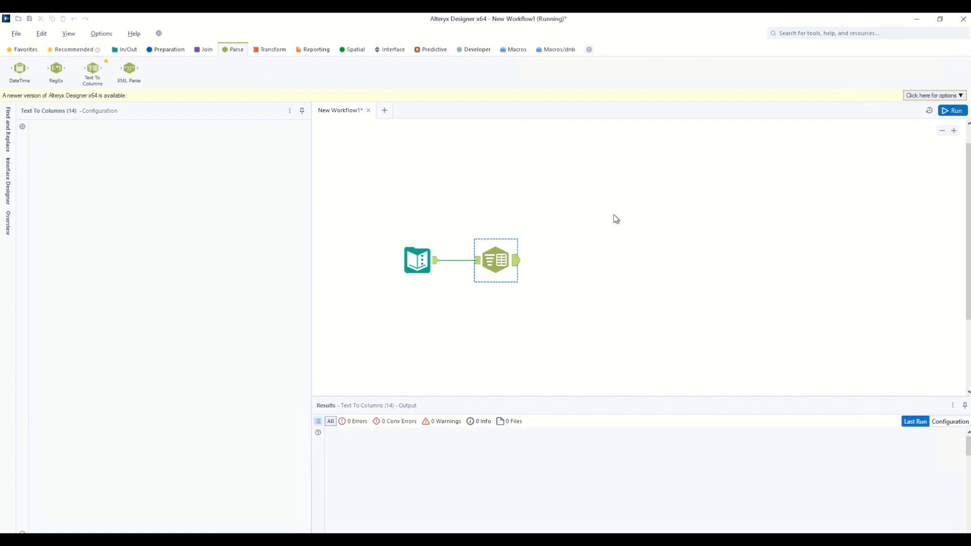
{"action": "left_click", "coordinate": [516, 266]}
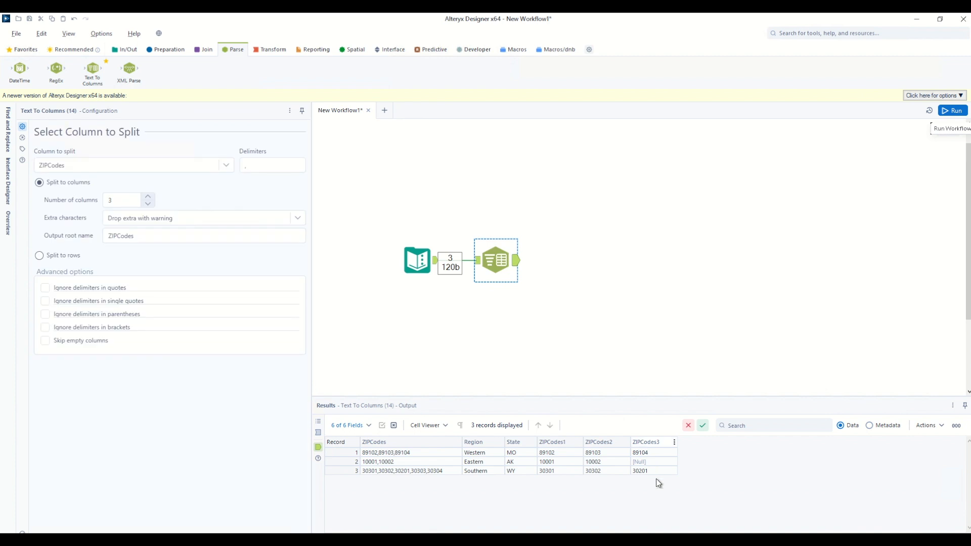
{"action": "left_click", "coordinate": [642, 472]}
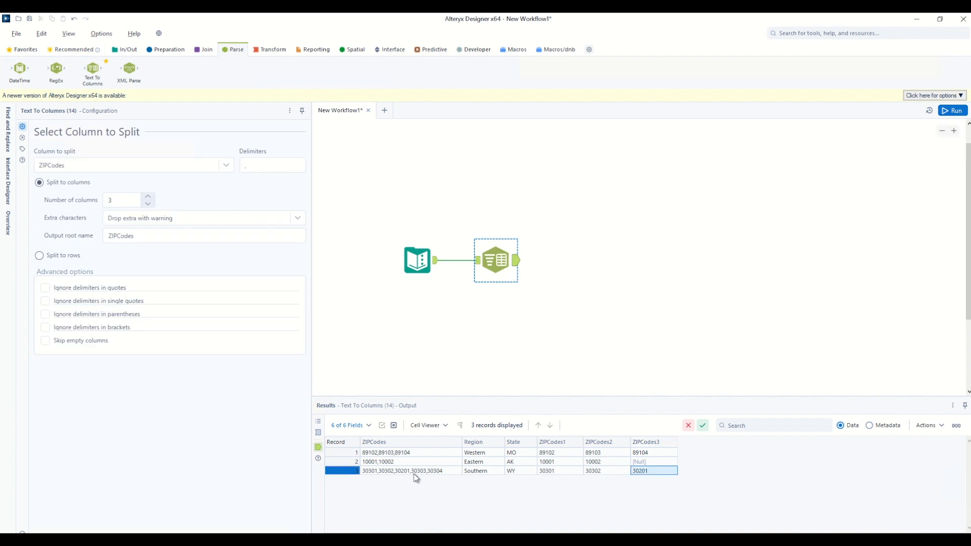
{"action": "left_click", "coordinate": [601, 314]}
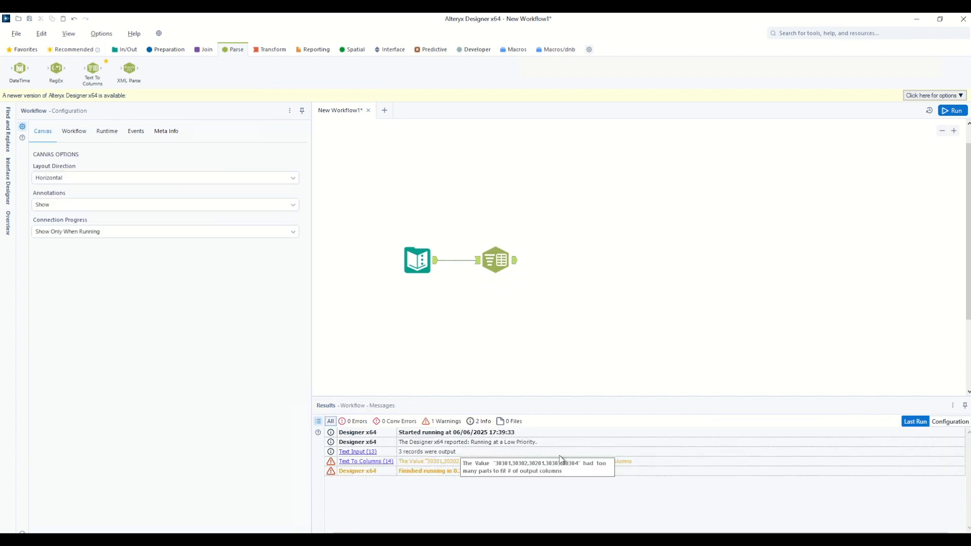
Step: Set extra characters to Leave extra in last column and the number of columns to 9, and rerun to check the third record's split
{"action": "left_click", "coordinate": [517, 265]}
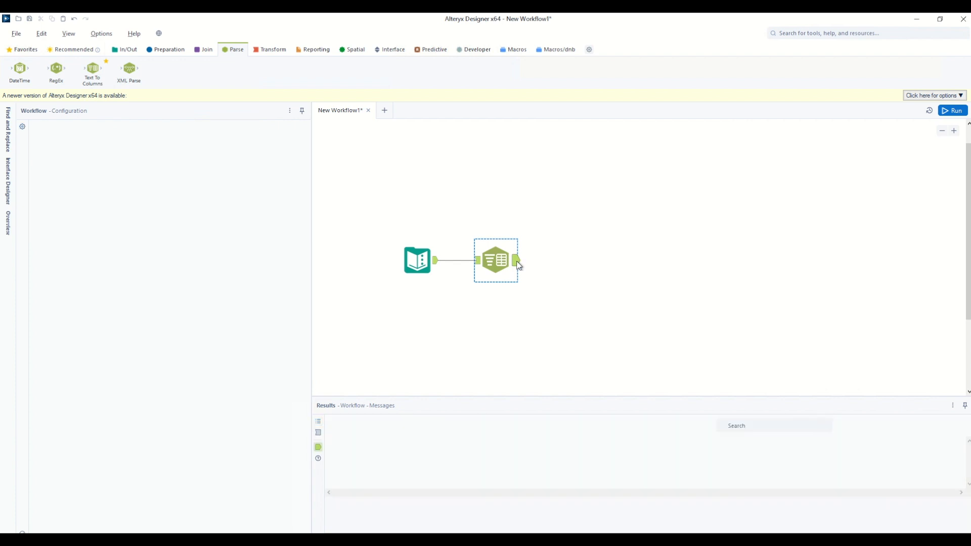
{"action": "left_click", "coordinate": [150, 222]}
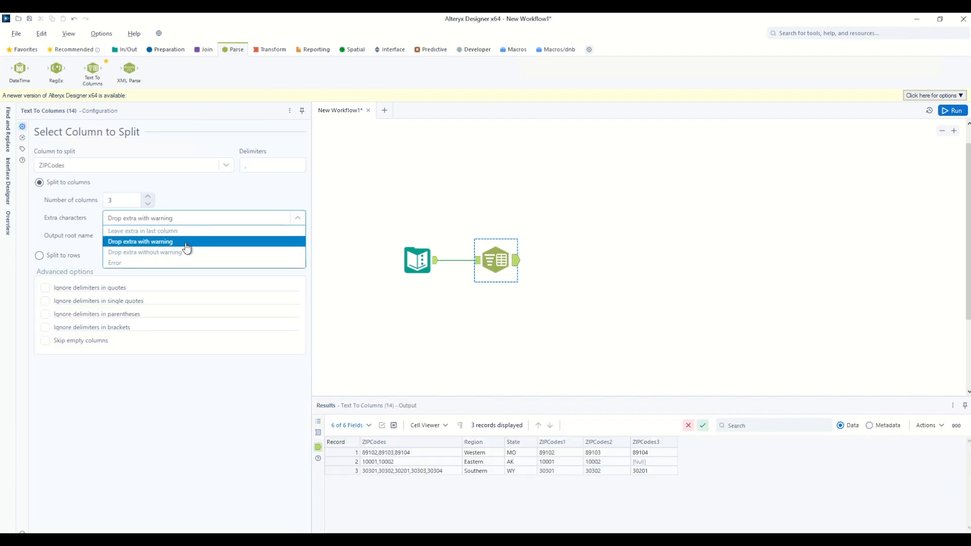
{"action": "left_click", "coordinate": [144, 234]}
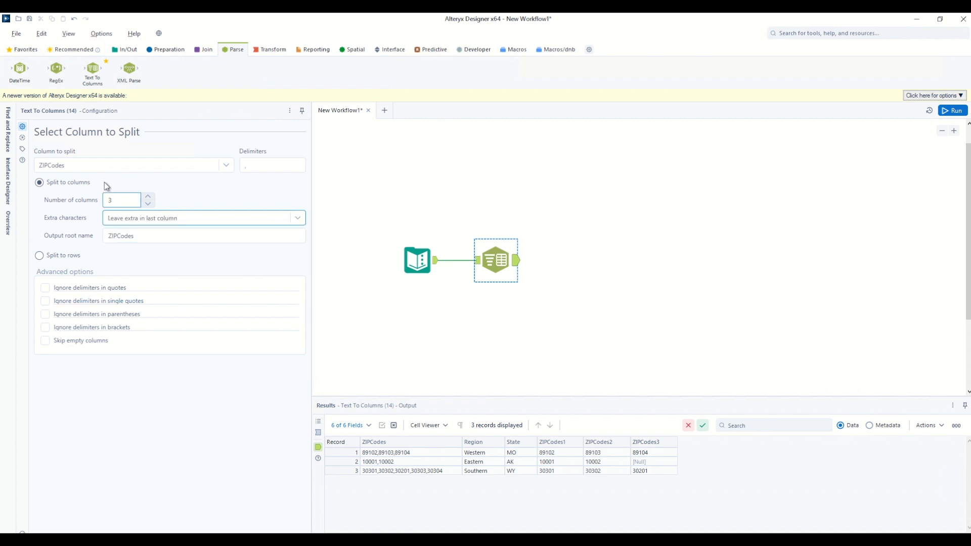
{"action": "left_click", "coordinate": [148, 197]}
{"action": "left_click", "coordinate": [148, 197]}
{"action": "left_click", "coordinate": [148, 196]}
{"action": "left_click", "coordinate": [147, 197]}
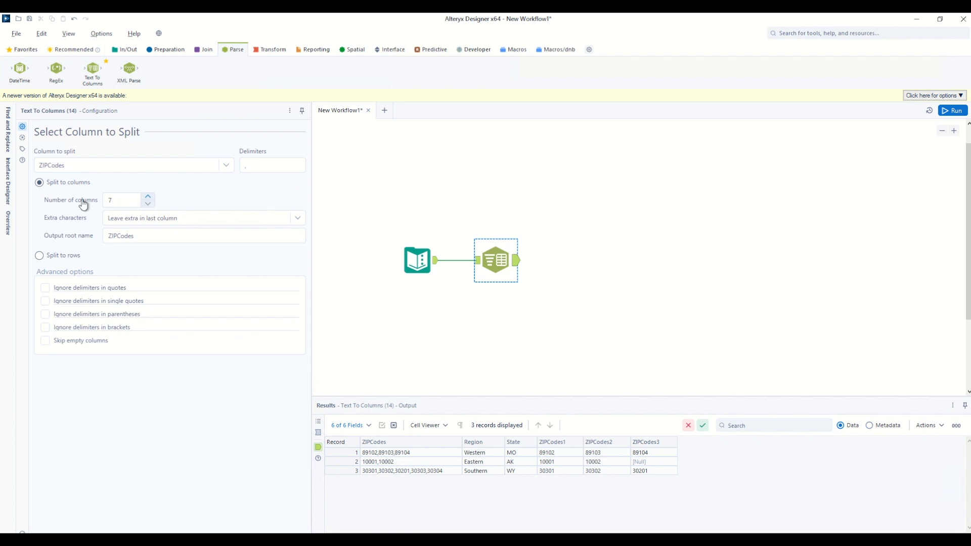
{"action": "left_click", "coordinate": [952, 110]}
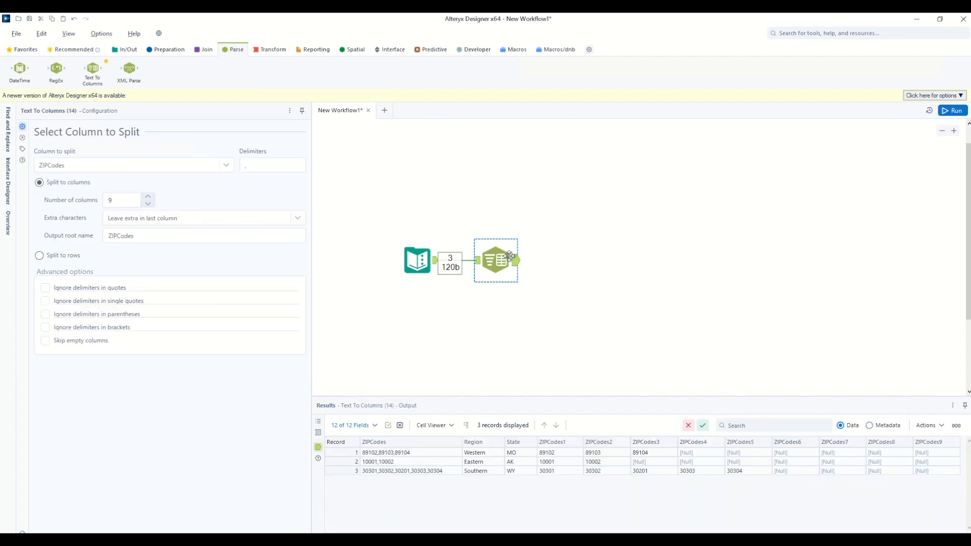
{"action": "left_click_drag", "start_coordinate": [552, 471], "coordinate": [729, 476]}
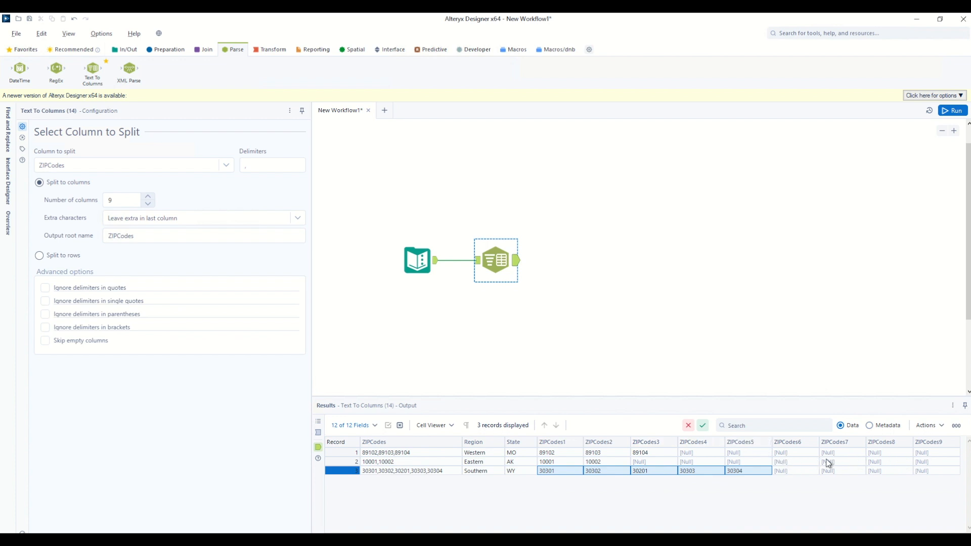
Step: Switch the Text To Columns tool to Split to rows, run the workflow, and review the resulting ZIP code rows
{"action": "left_click", "coordinate": [38, 257]}
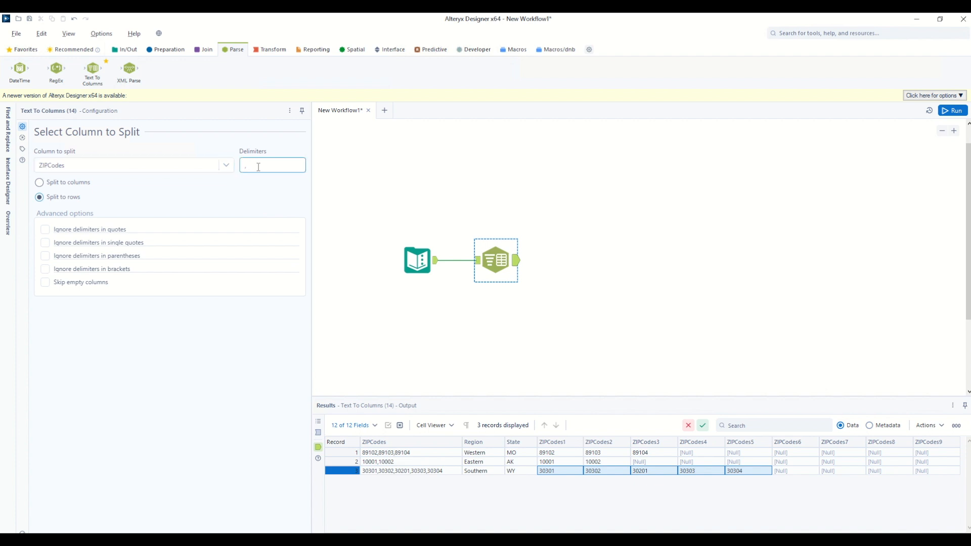
{"action": "left_click", "coordinate": [960, 114]}
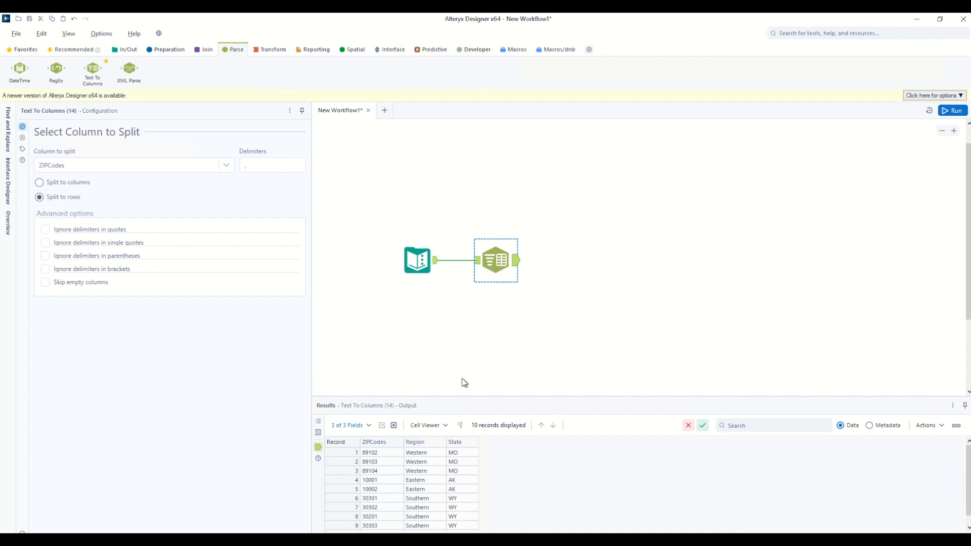
{"action": "left_click_drag", "start_coordinate": [421, 453], "coordinate": [383, 529]}
{"action": "left_click", "coordinate": [377, 454]}
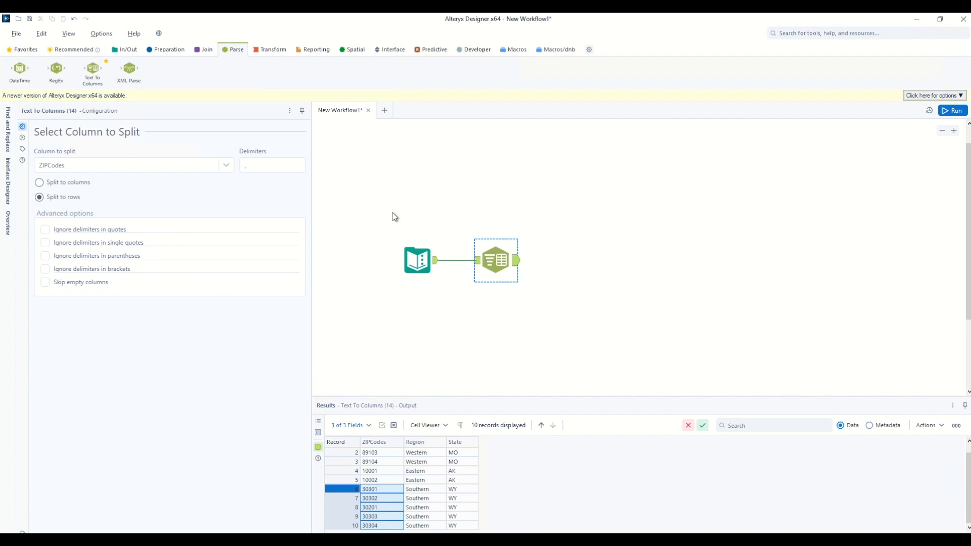
Step: Compare the Text Input's original records with the input and output data of the Text To Columns tool
{"action": "left_click", "coordinate": [435, 263]}
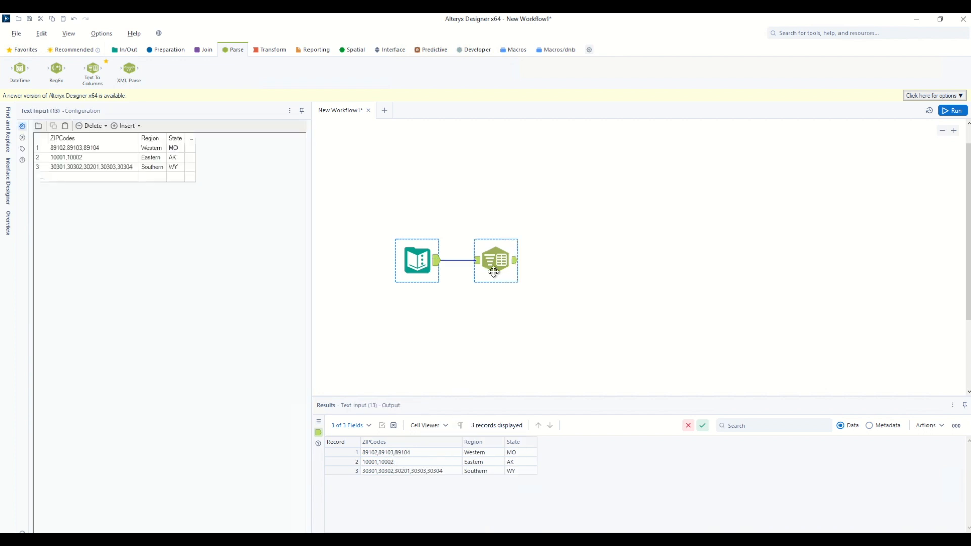
{"action": "left_click", "coordinate": [516, 263]}
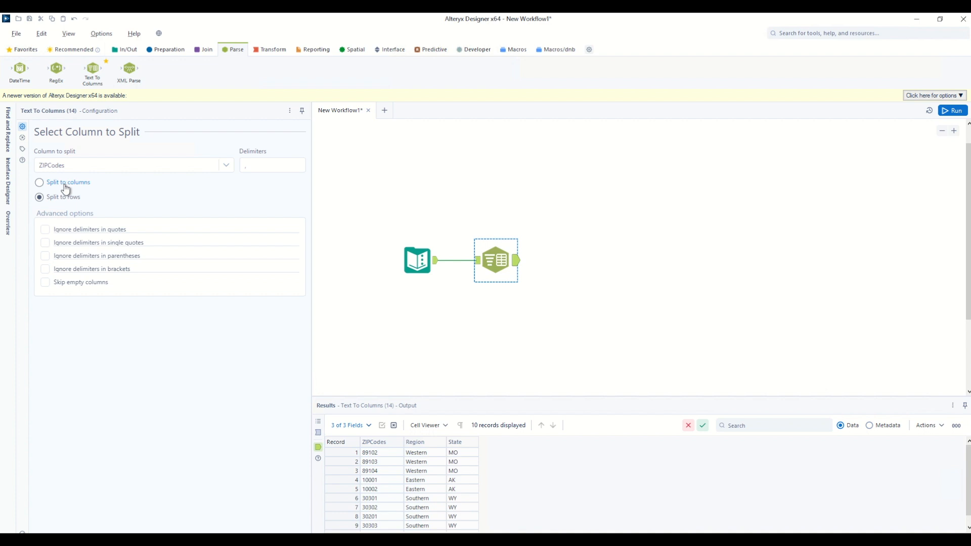
{"action": "left_click", "coordinate": [317, 433]}
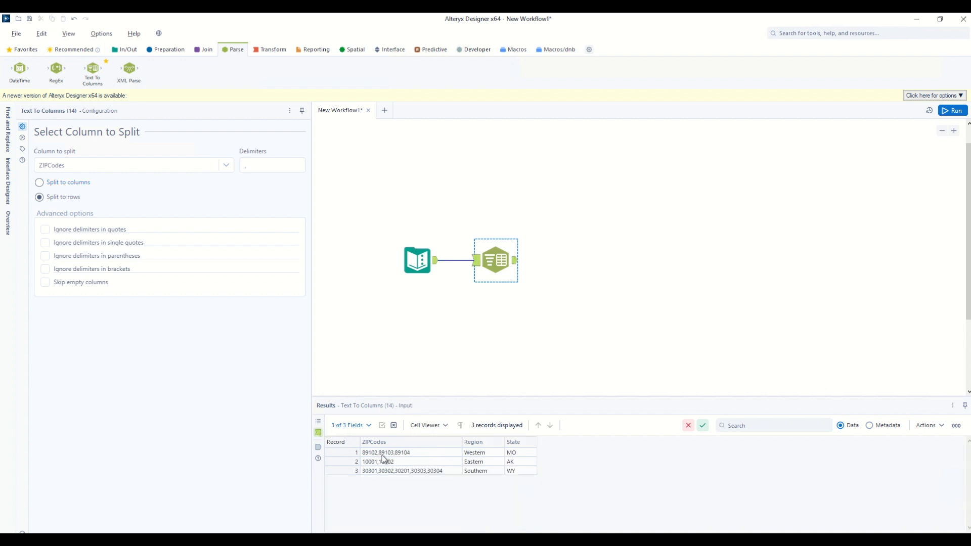